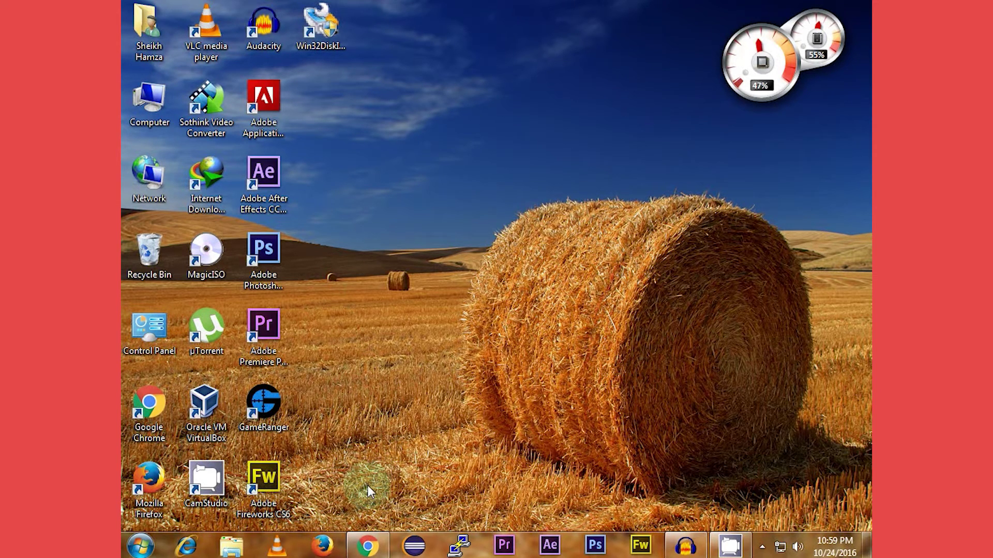
{"action": "left_click", "coordinate": [370, 553]}
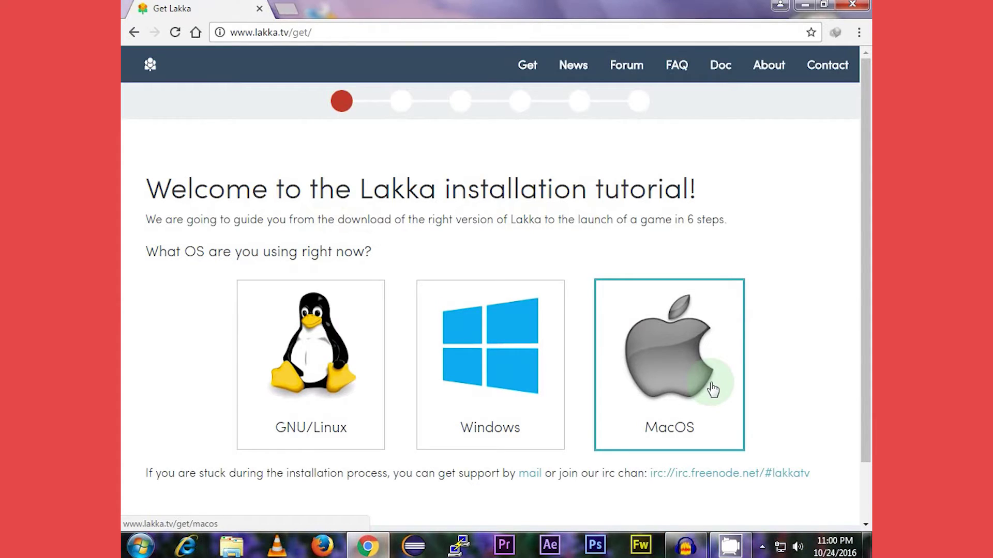
- Choose Windows as the current OS, then scroll the hardware grid to locate the PC card
{"action": "left_click", "coordinate": [531, 342]}
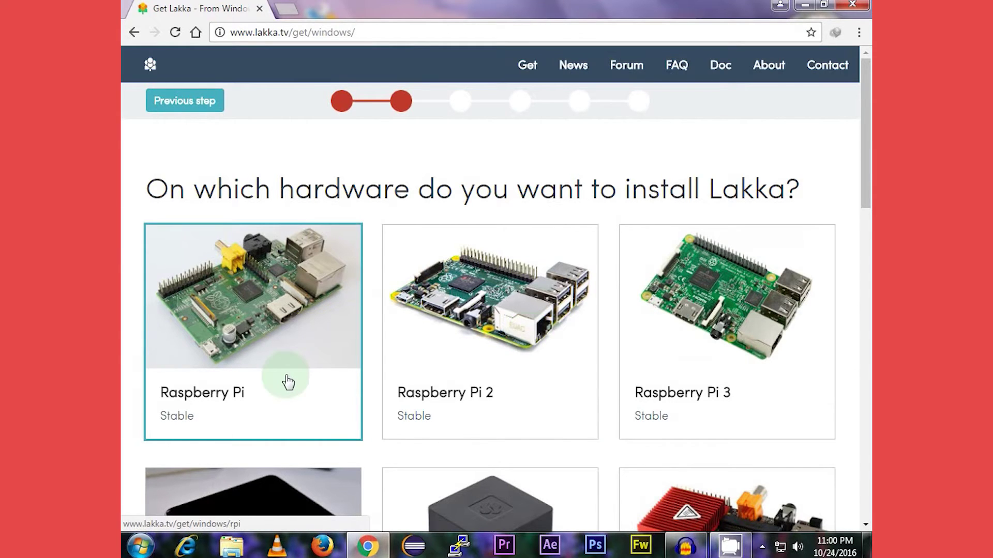
{"action": "scroll", "coordinate": [288, 380], "scroll_direction": "down", "scroll_amount": 5}
{"action": "scroll", "coordinate": [248, 283], "scroll_direction": "down", "scroll_amount": 9}
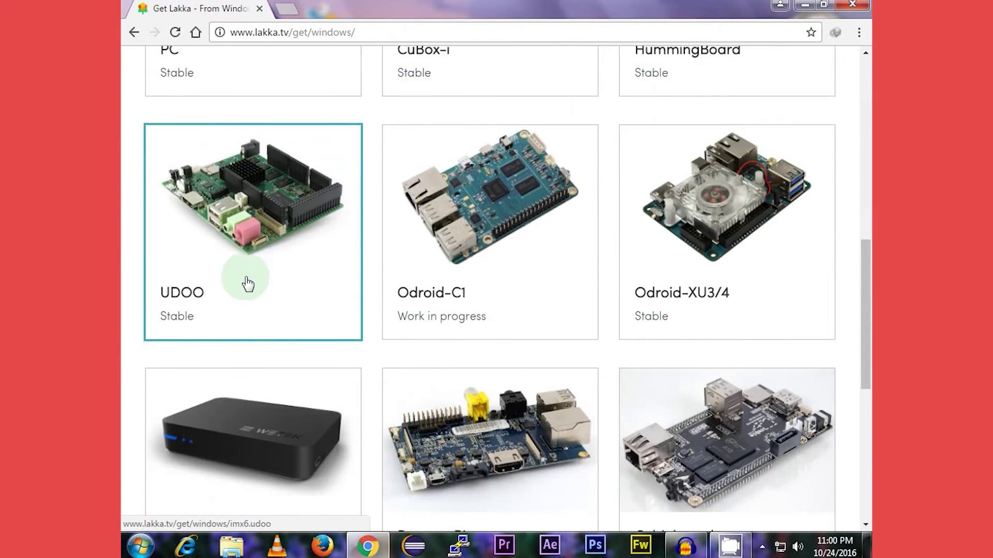
{"action": "scroll", "coordinate": [248, 284], "scroll_direction": "up", "scroll_amount": 2}
{"action": "scroll", "coordinate": [248, 284], "scroll_direction": "up", "scroll_amount": 14}
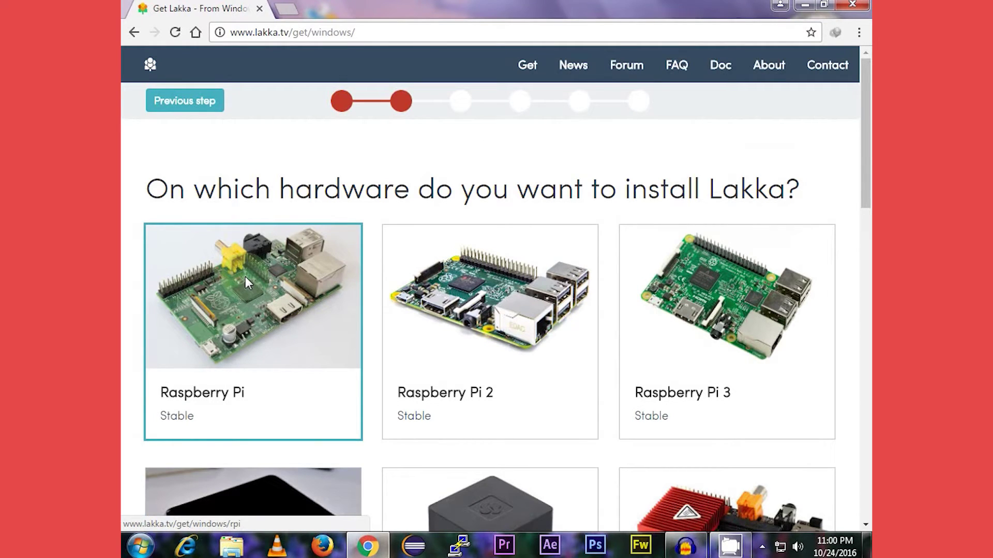
{"action": "left_click", "coordinate": [280, 203]}
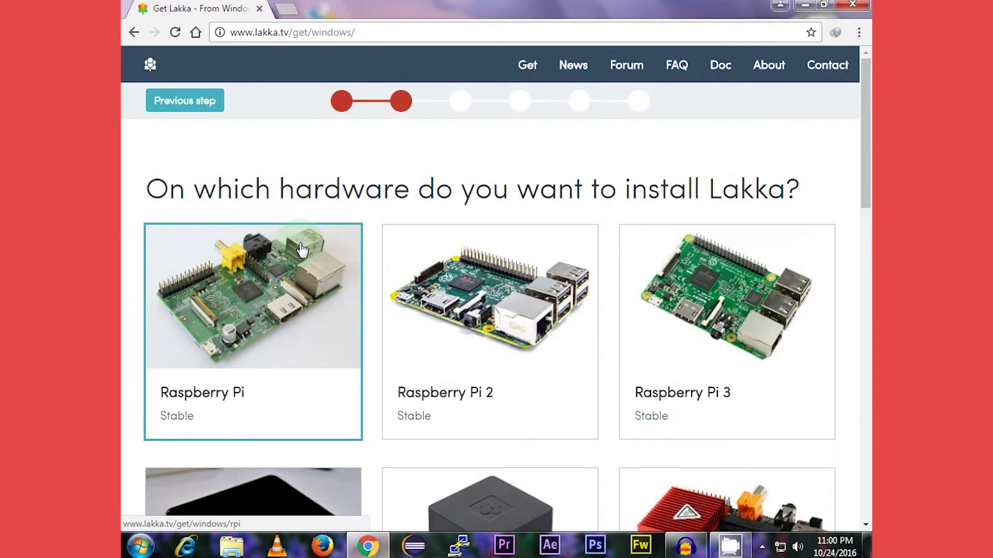
{"action": "scroll", "coordinate": [340, 199], "scroll_direction": "down", "scroll_amount": 3}
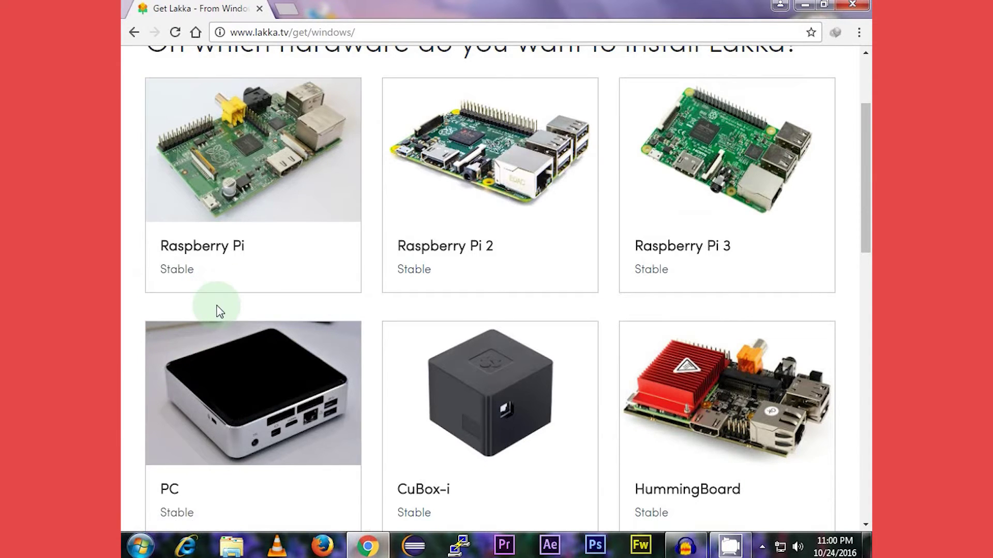
{"action": "scroll", "coordinate": [217, 308], "scroll_direction": "down", "scroll_amount": 3}
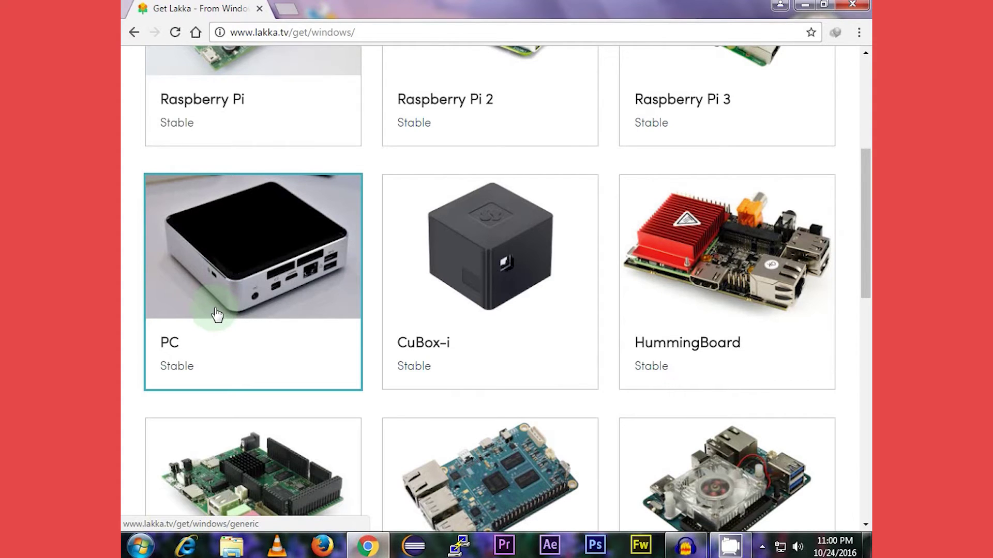
- Pick PC hardware, download the 64-bit Lakka image, and advance to 'Create your installation medium'
{"action": "left_click", "coordinate": [228, 313]}
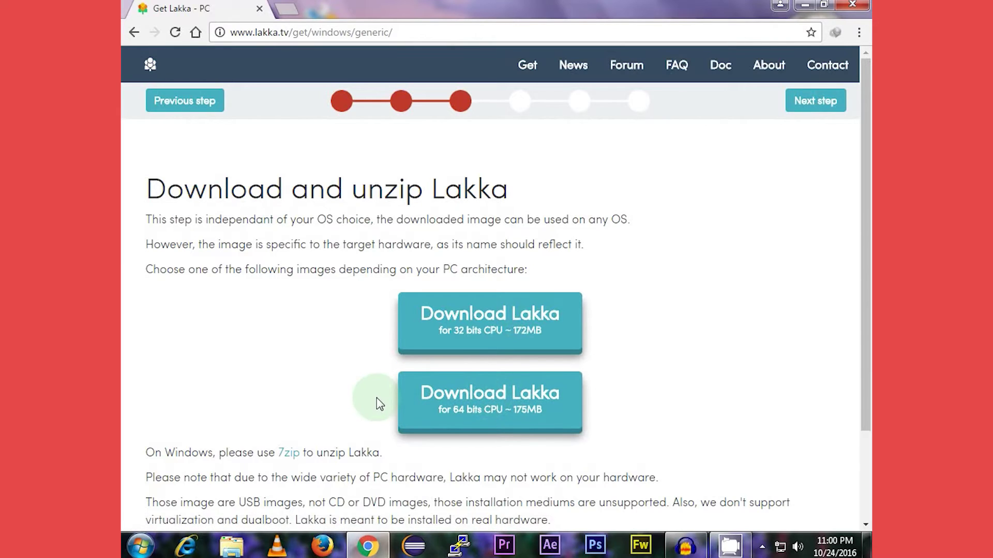
{"action": "left_click", "coordinate": [450, 414]}
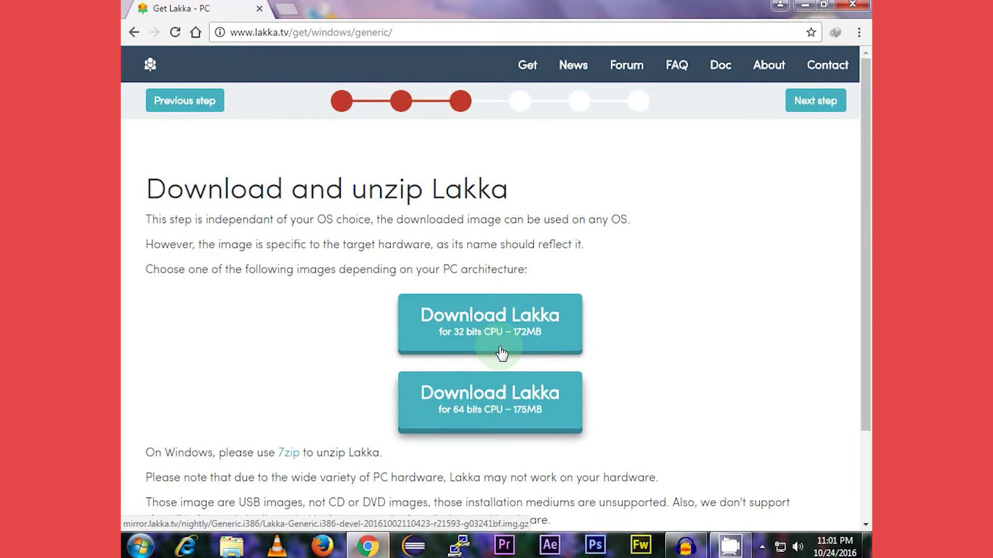
{"action": "scroll", "coordinate": [502, 353], "scroll_direction": "down", "scroll_amount": 3}
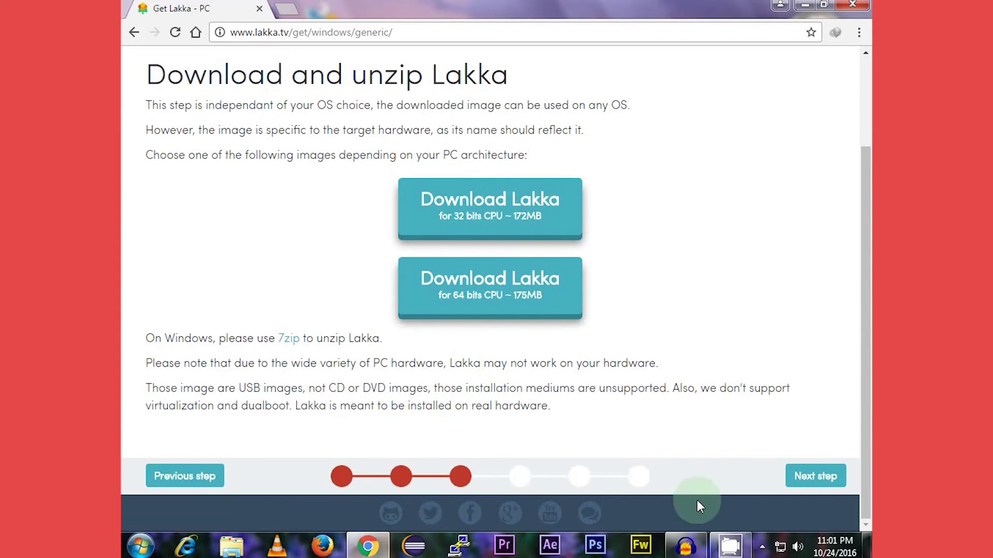
{"action": "left_click", "coordinate": [817, 477]}
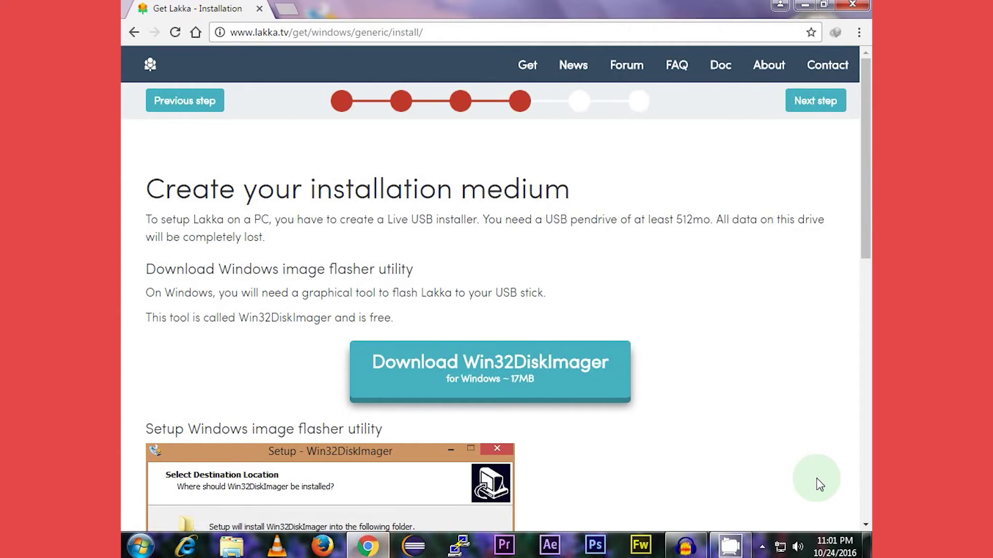
- Download Win32DiskImager and review the Flash the image instructions
{"action": "left_click", "coordinate": [464, 381]}
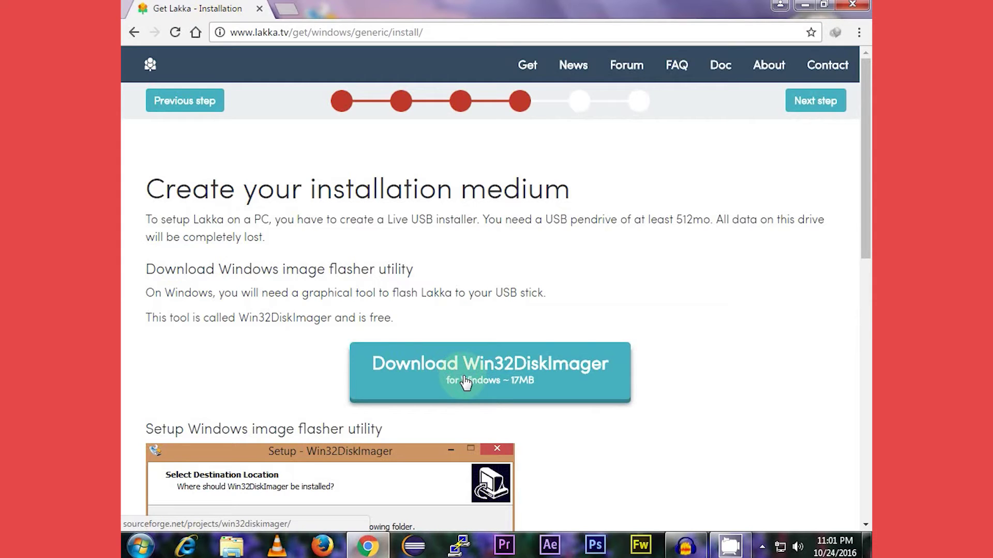
{"action": "scroll", "coordinate": [808, 492], "scroll_direction": "down", "scroll_amount": 10}
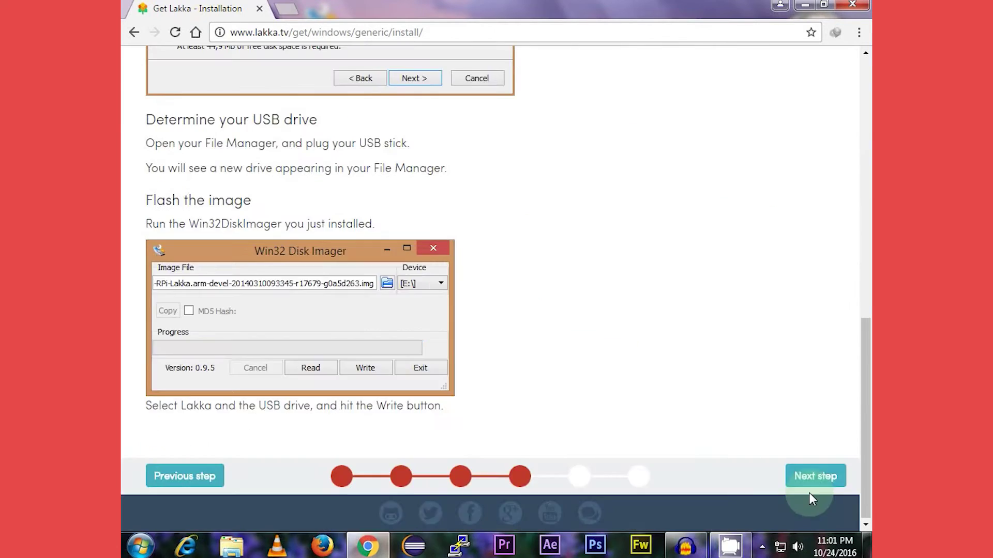
{"action": "scroll", "coordinate": [728, 464], "scroll_direction": "up", "scroll_amount": 10}
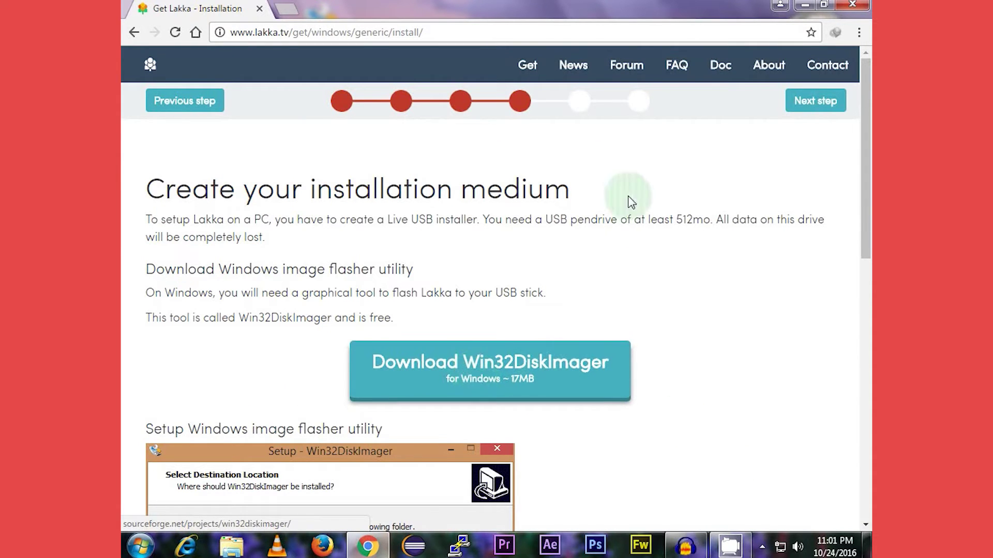
- Close the browser and launch Win32DiskImager as administrator
{"action": "left_click", "coordinate": [851, 7]}
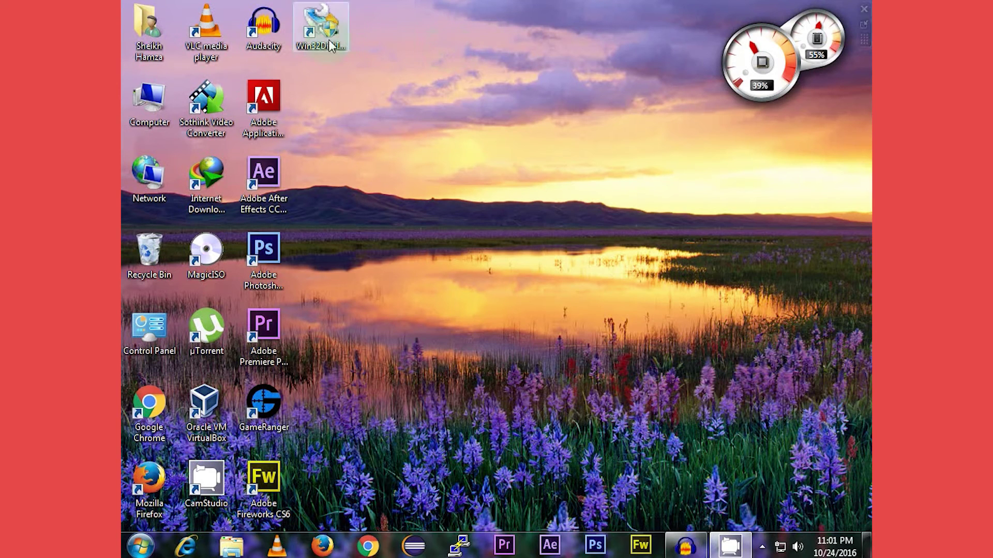
{"action": "right_click", "coordinate": [313, 35]}
{"action": "left_click", "coordinate": [391, 94]}
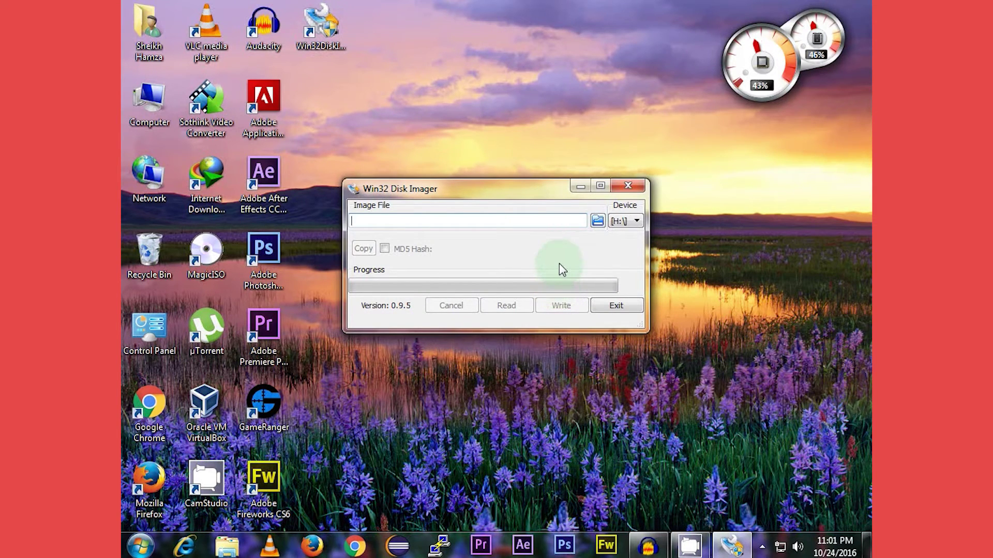
- Set the device to H:\, verify it is the pen drive in Computer, and open the image picker
{"action": "left_click", "coordinate": [631, 221]}
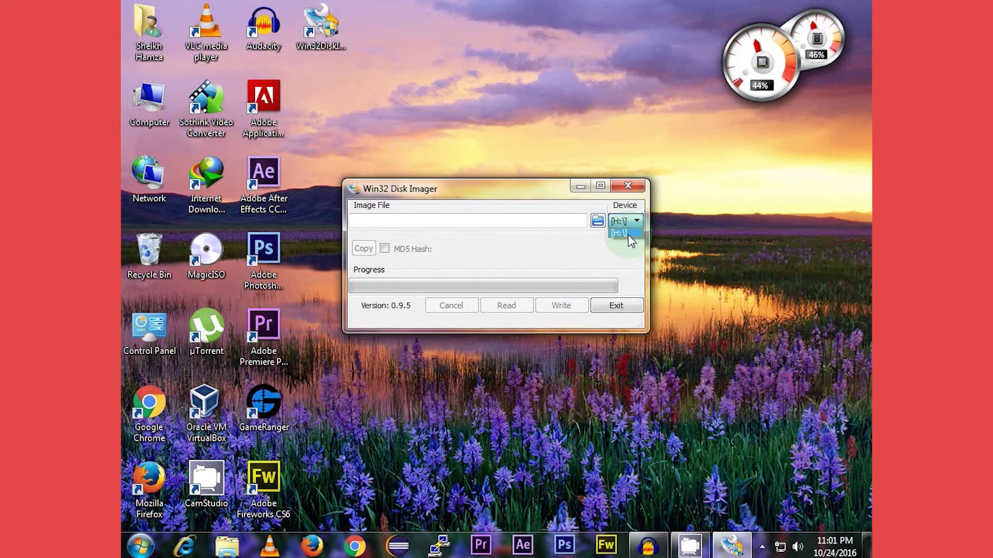
{"action": "left_click", "coordinate": [628, 234]}
{"action": "left_click", "coordinate": [147, 95]}
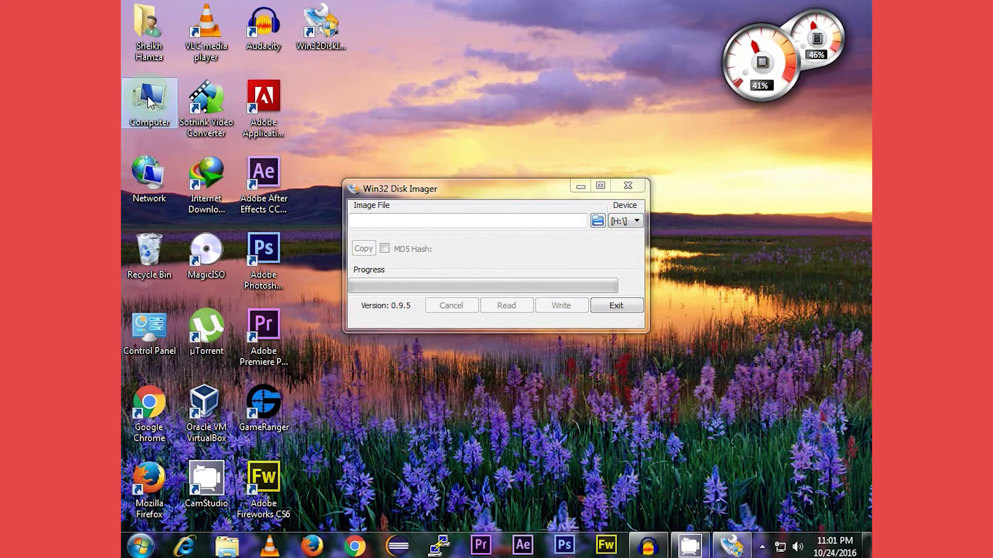
{"action": "double_click", "coordinate": [166, 110]}
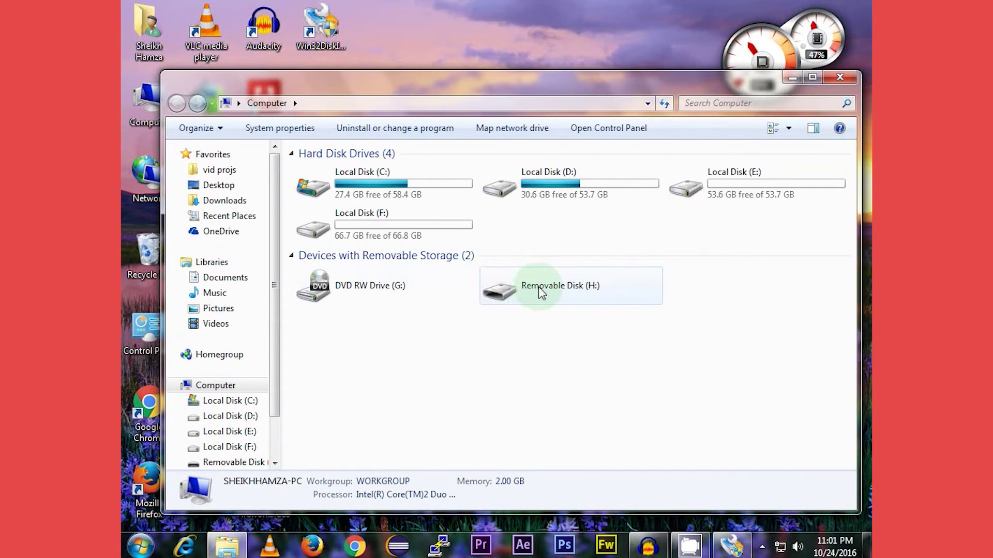
{"action": "left_click", "coordinate": [794, 78]}
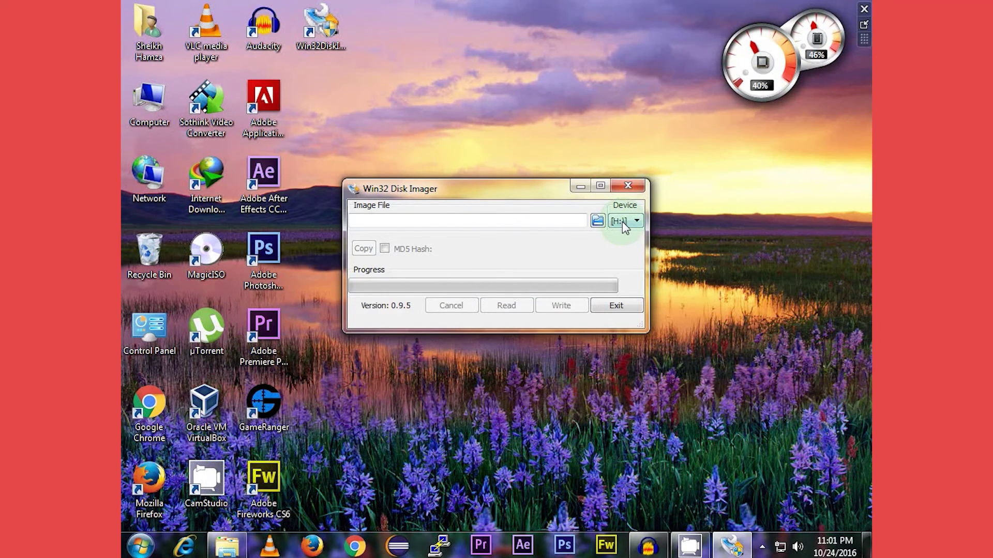
{"action": "left_click", "coordinate": [597, 221]}
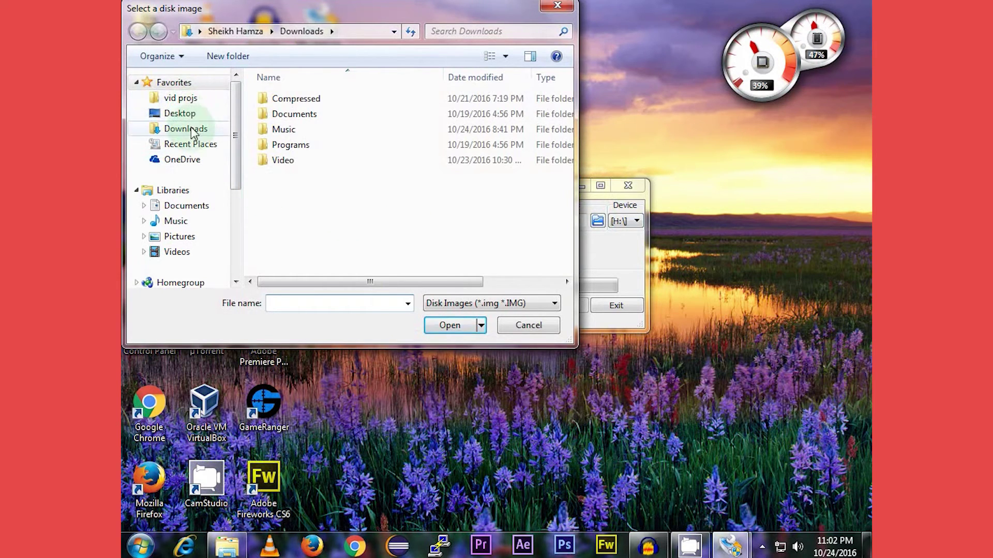
- Load the Lakka-Generic.i386 .img.gz from D:\windows, switching the file filter to *.*
{"action": "left_click_drag", "start_coordinate": [236, 170], "coordinate": [237, 221]}
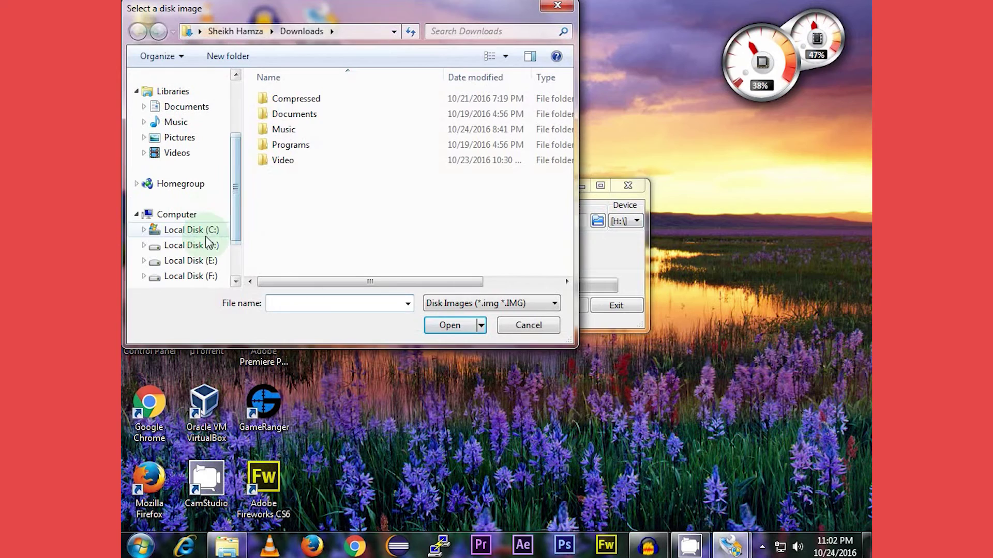
{"action": "left_click", "coordinate": [212, 245]}
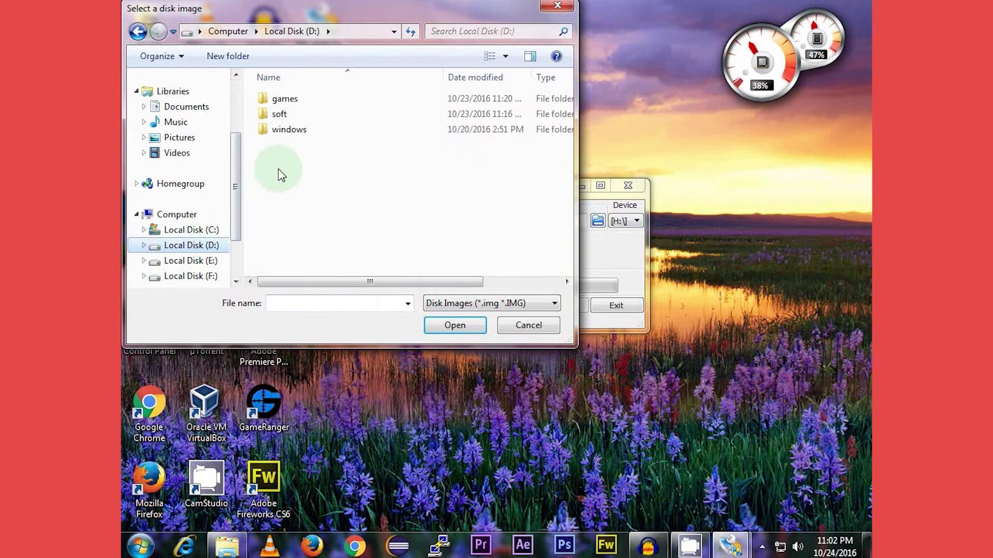
{"action": "double_click", "coordinate": [290, 129]}
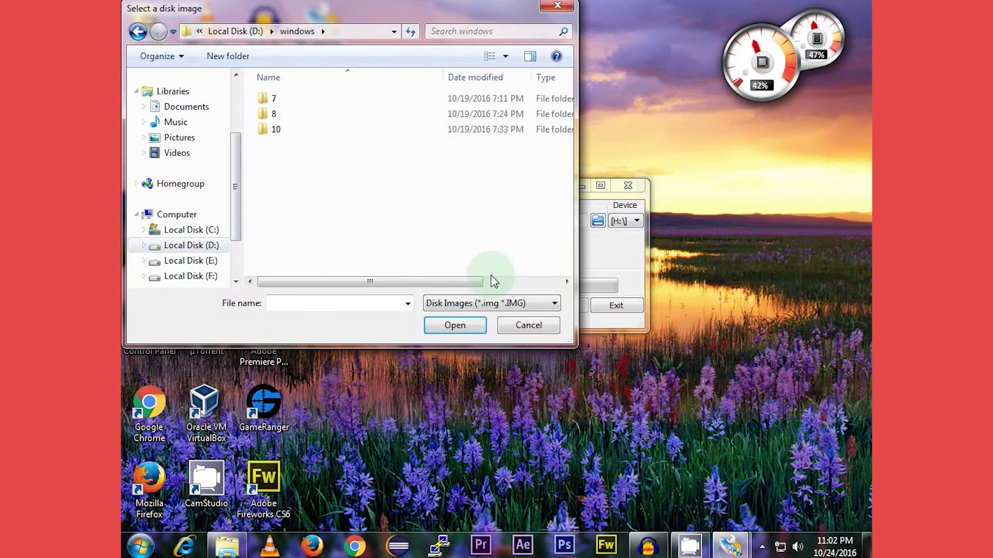
{"action": "left_click", "coordinate": [496, 302]}
{"action": "left_click", "coordinate": [468, 324]}
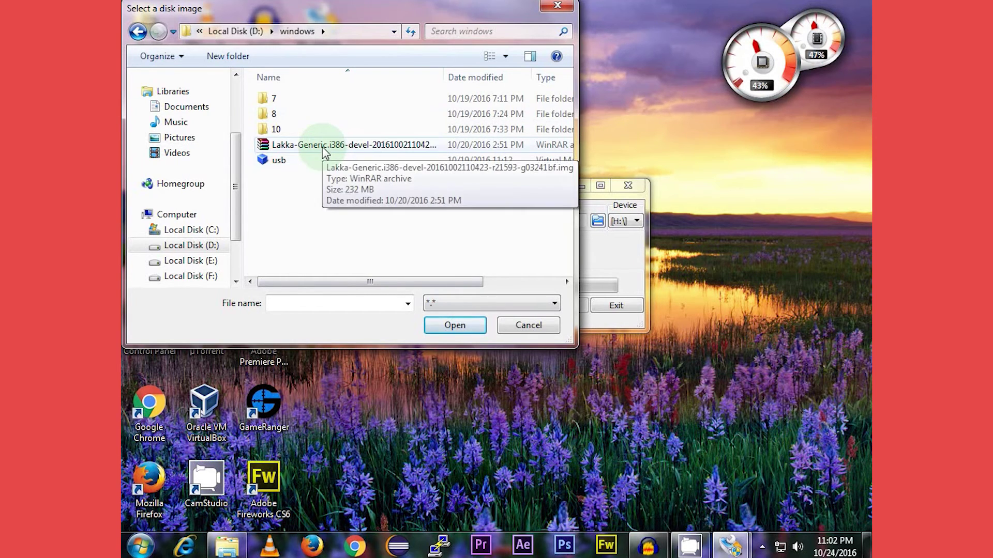
{"action": "double_click", "coordinate": [321, 146]}
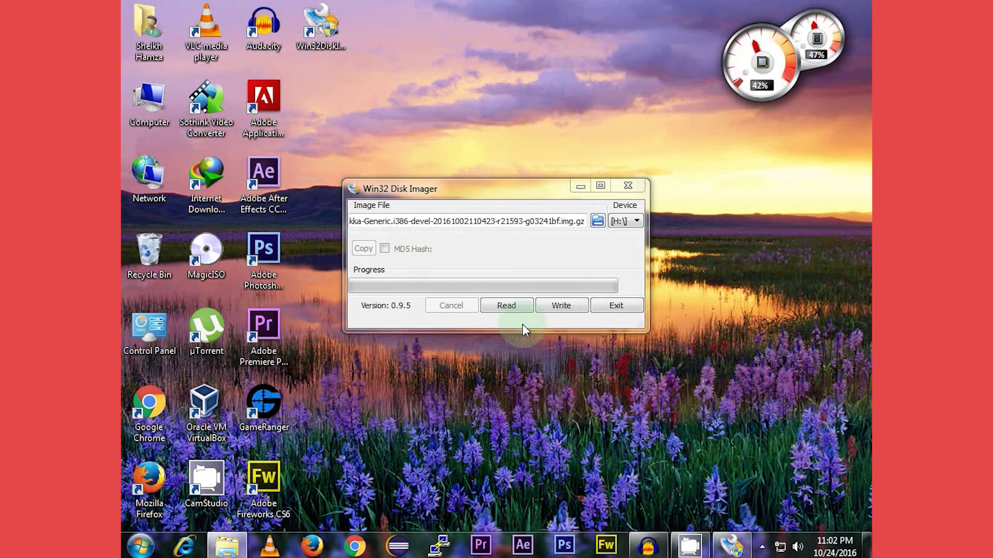
- Write the Lakka image to H:\, confirming the overwrite of the device
{"action": "left_click", "coordinate": [540, 307]}
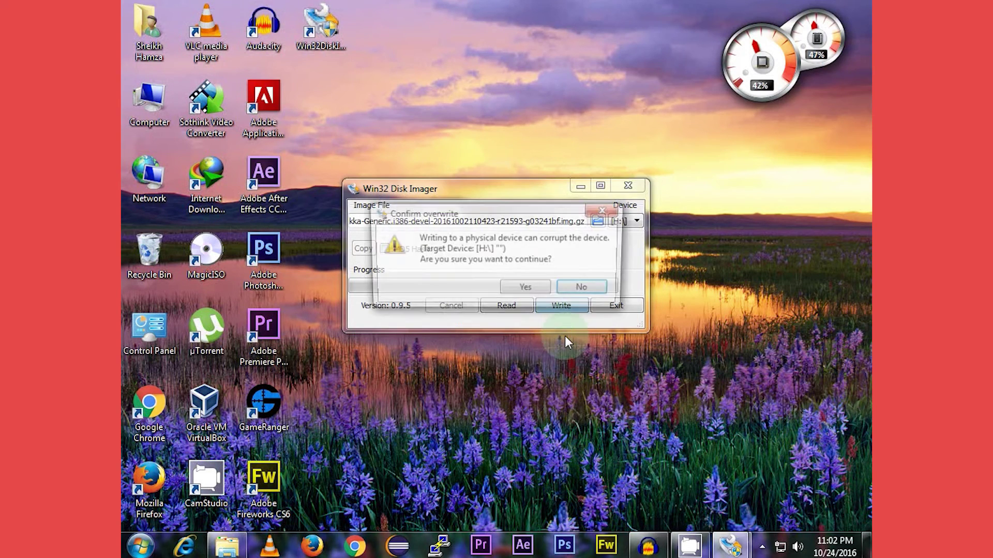
{"action": "left_click", "coordinate": [536, 293]}
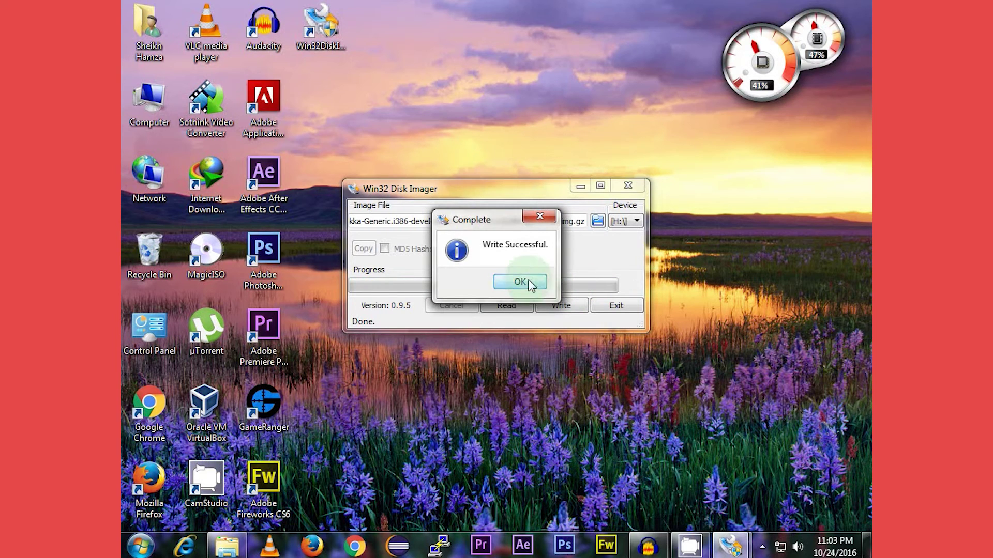
- Dismiss Write Successful, close the imager, and inspect Removable Disk (H:) in Computer before minimizing it
{"action": "left_click", "coordinate": [528, 281]}
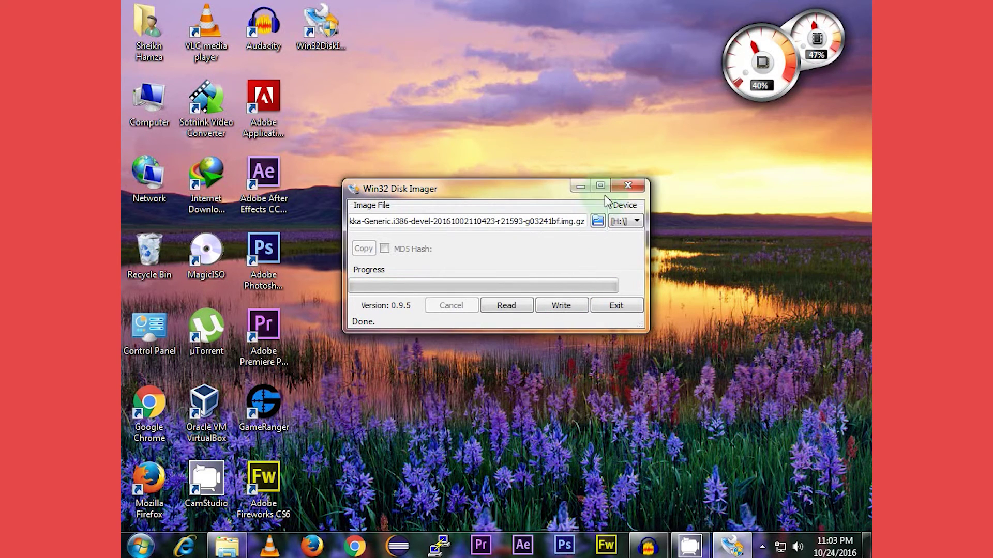
{"action": "left_click", "coordinate": [635, 188]}
{"action": "double_click", "coordinate": [163, 112]}
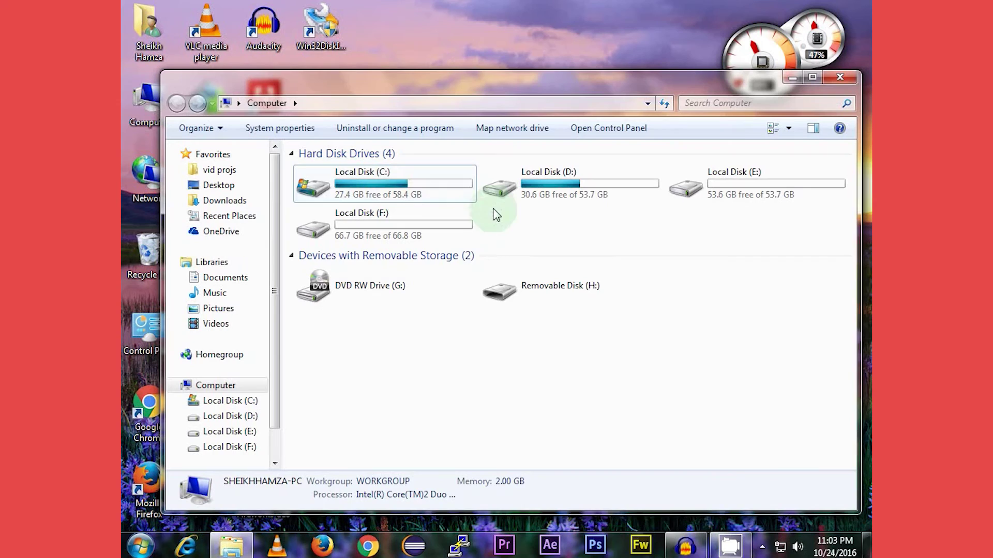
{"action": "left_click", "coordinate": [515, 298]}
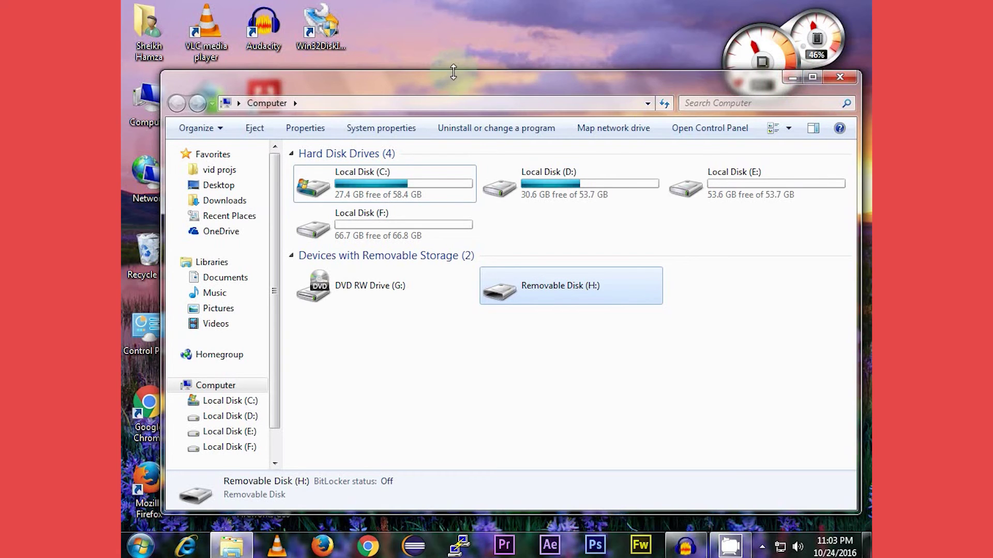
{"action": "left_click", "coordinate": [793, 78]}
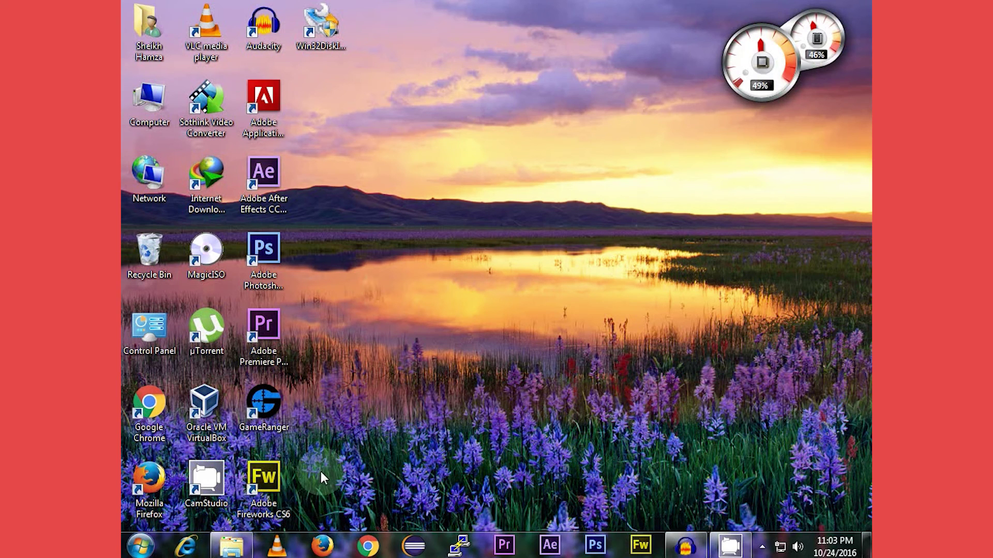
- Restore the minimized Computer window from the taskbar's Windows Explorer button
{"action": "left_click", "coordinate": [236, 548]}
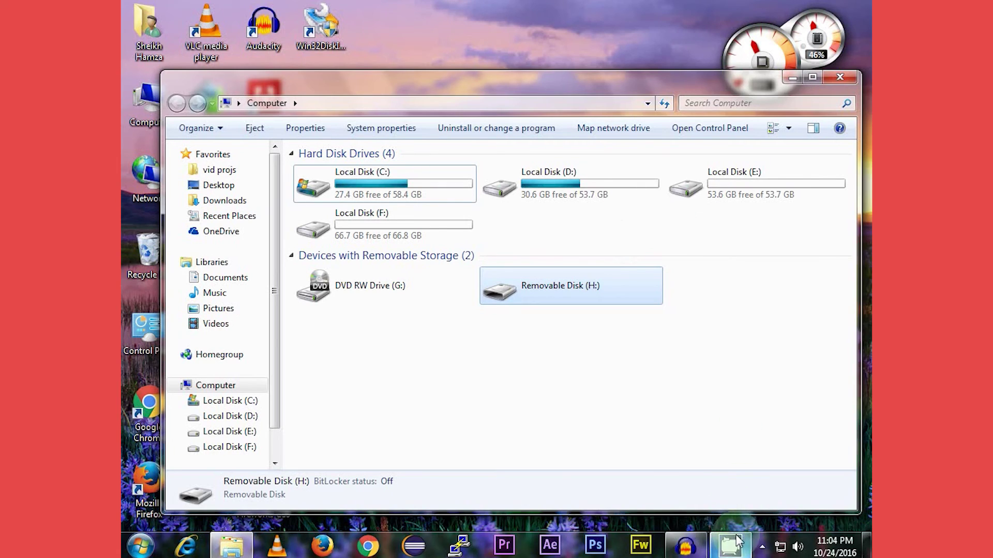
{"action": "mouse_move", "coordinate": [730, 547]}
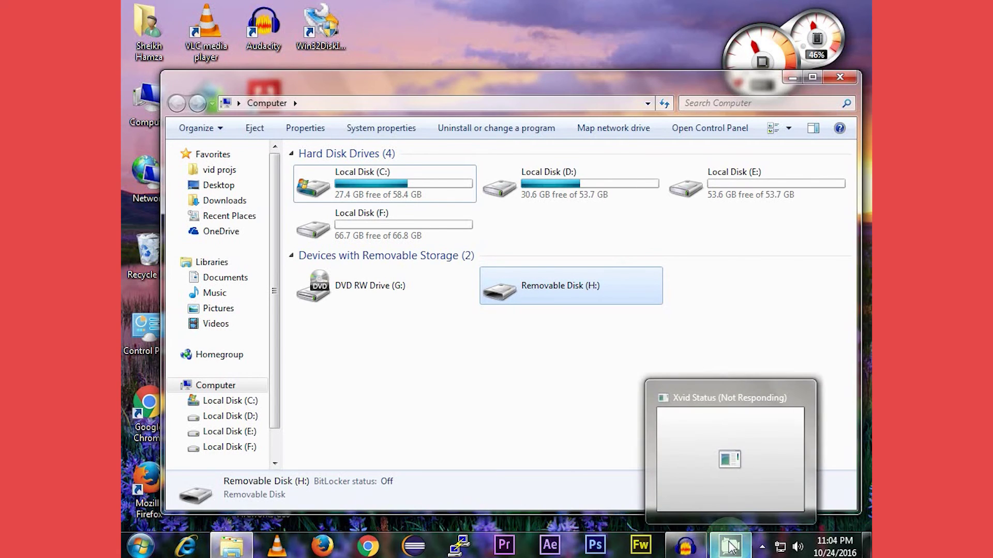